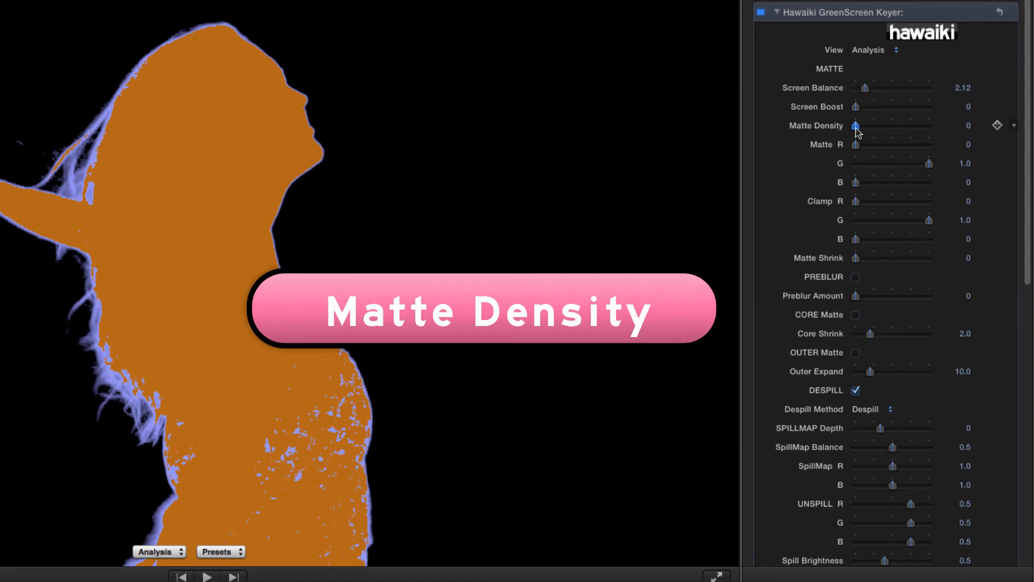
Step: Raise the Matte Density to 0.1 and switch the keyer view to Final Key
drag(855, 126, 863, 126)
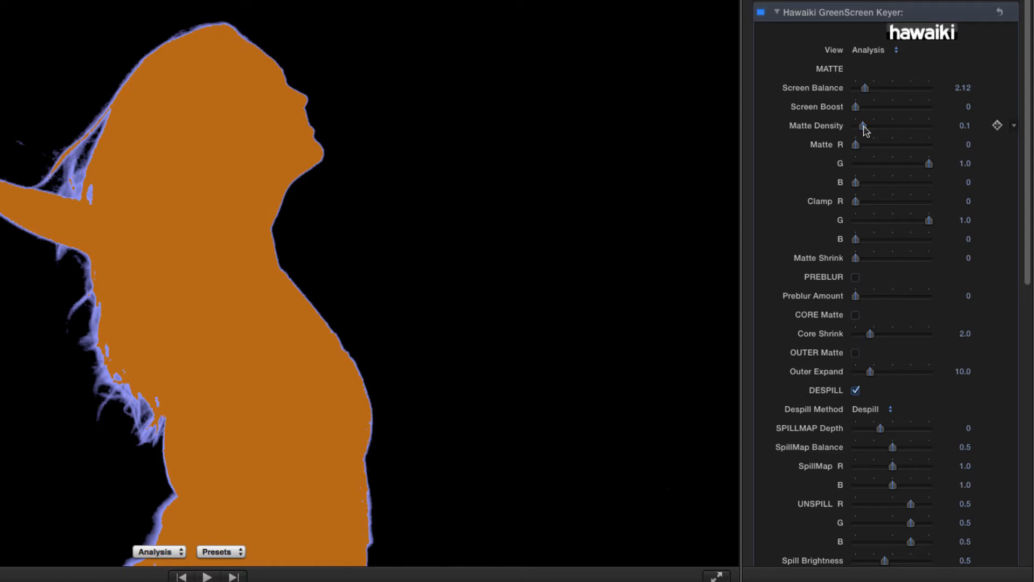
click(864, 51)
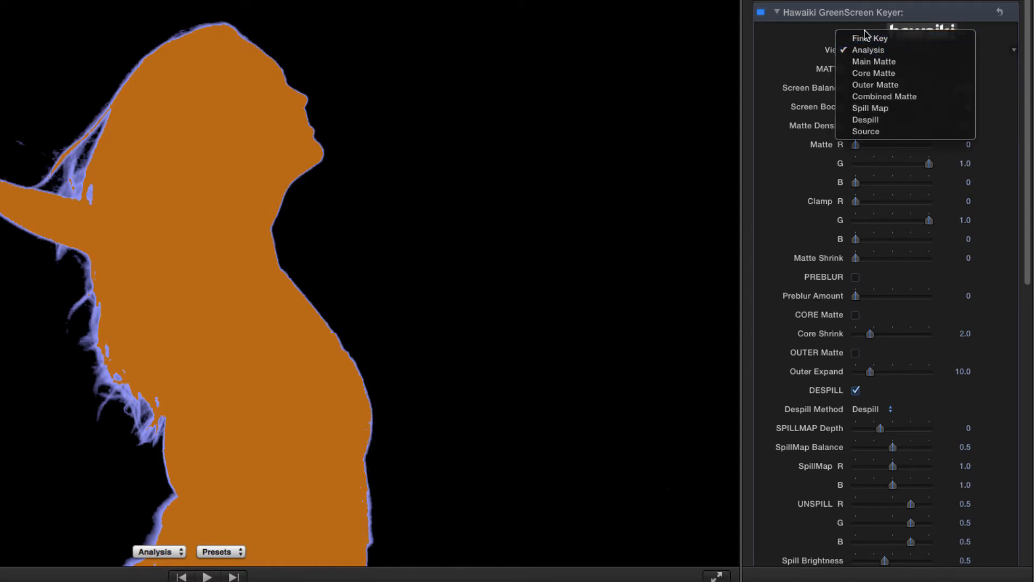
click(866, 38)
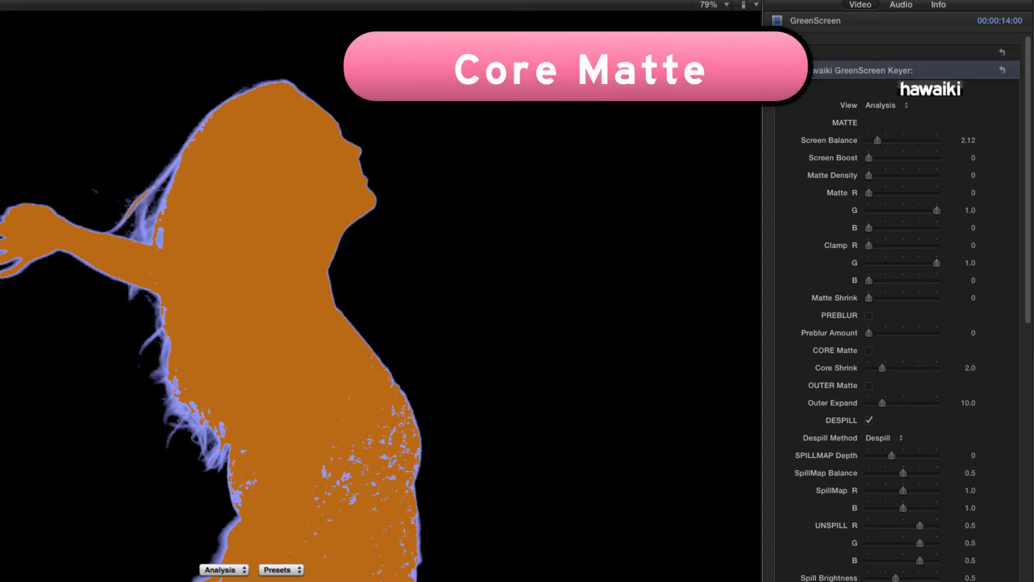
Step: Compare the Analysis view of the GreenScreen clip with the core matte switched on and off
click(869, 351)
click(868, 351)
click(868, 351)
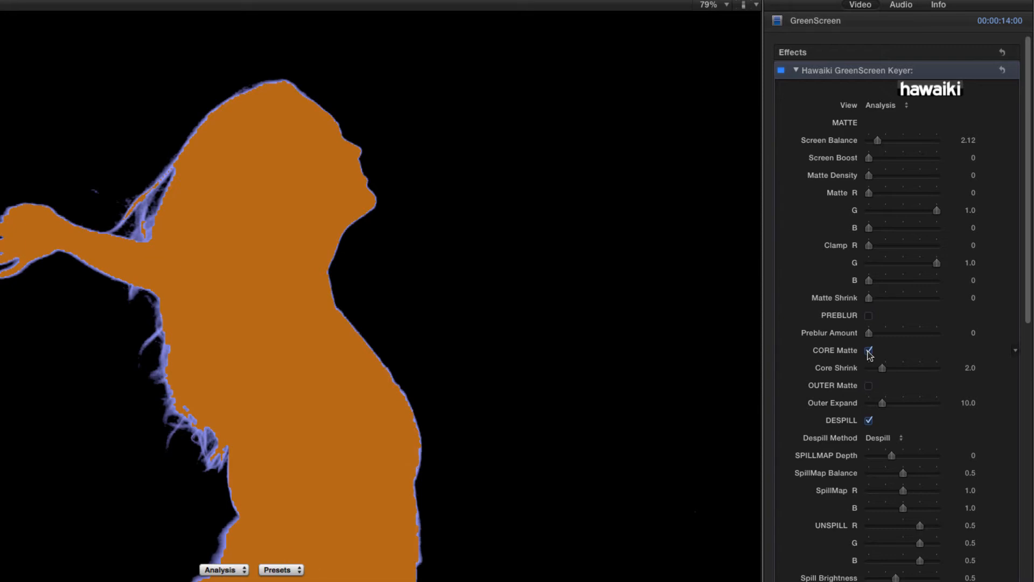
click(869, 351)
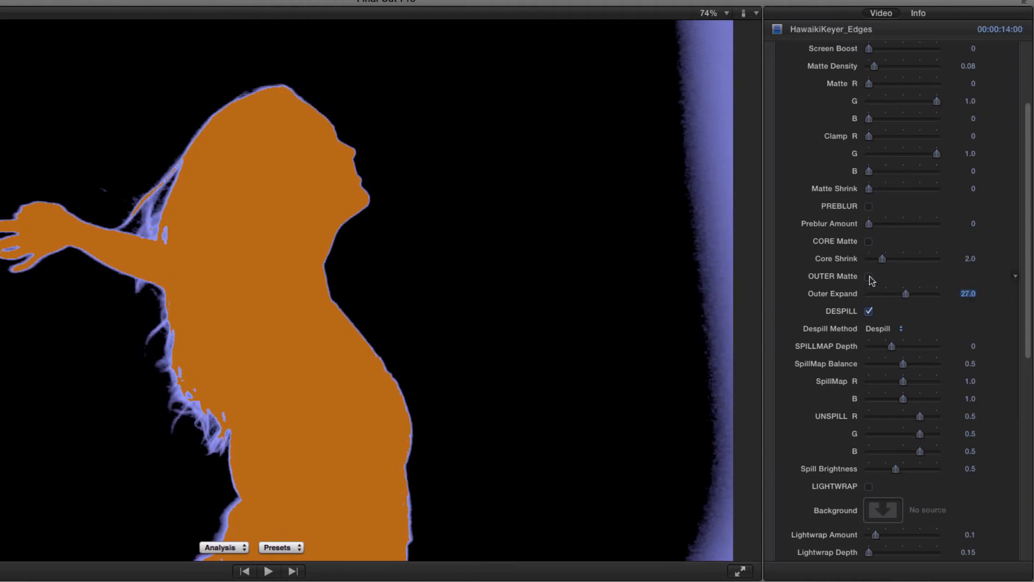
Step: Enable the outer matte on the HawaikiKeyer_Edges clip, checking it in the Outer Matte view before returning to Final Key
click(869, 276)
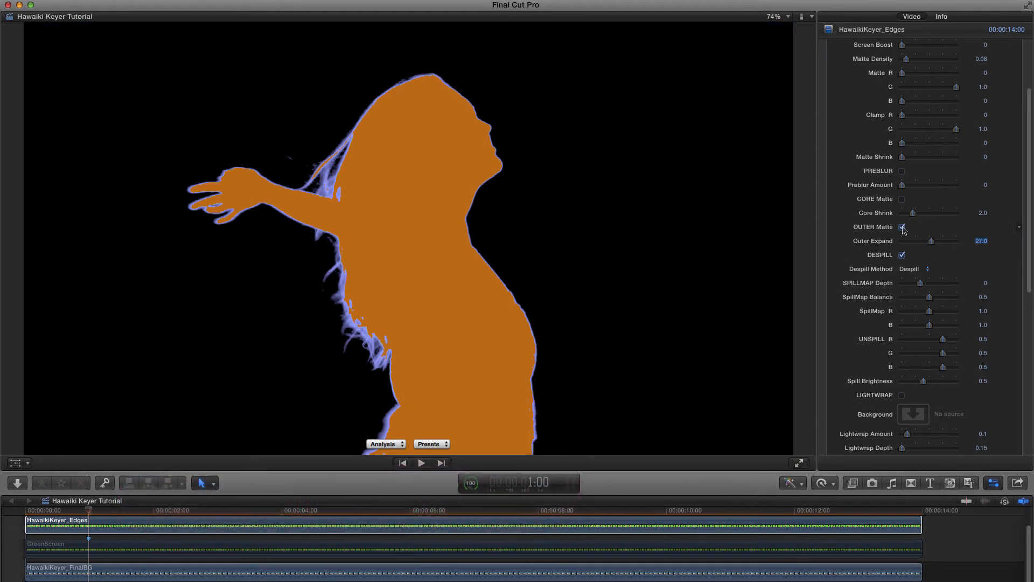
scroll(904, 230, up, 5)
click(921, 97)
click(921, 124)
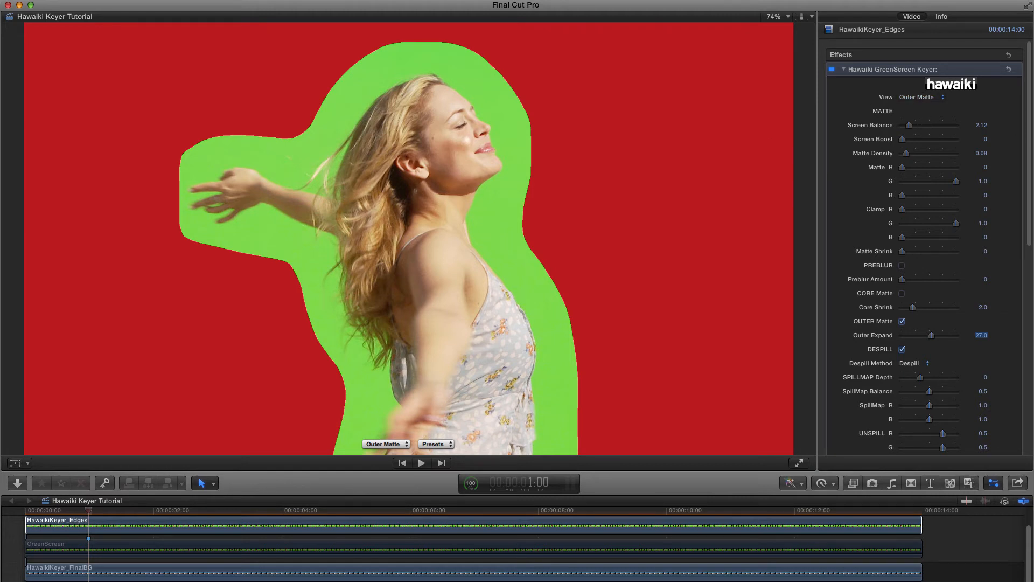
click(921, 98)
click(916, 62)
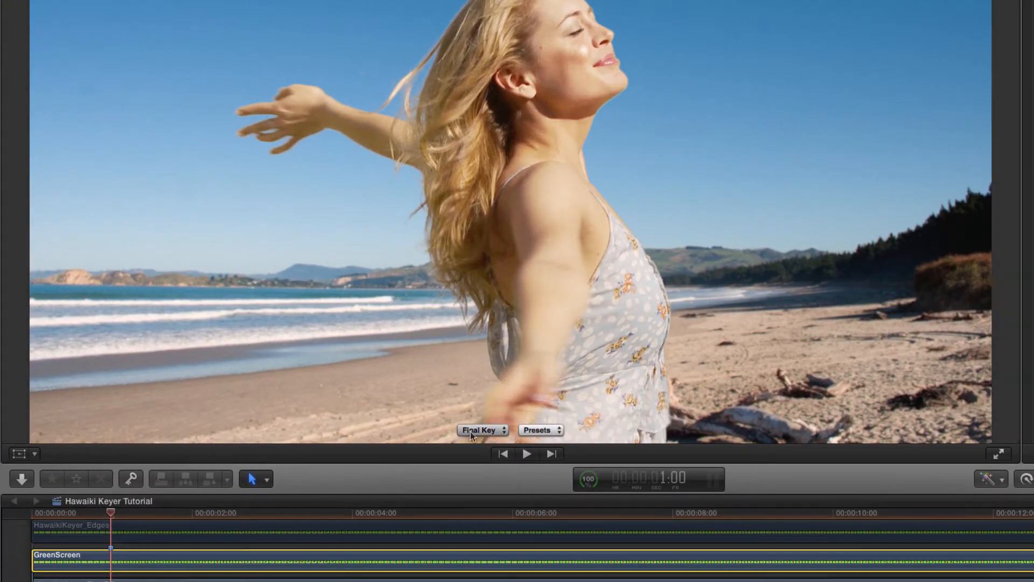
Step: Inspect the GreenScreen clip in the Spill Map and Despill views, and return to the Final Key view
click(470, 432)
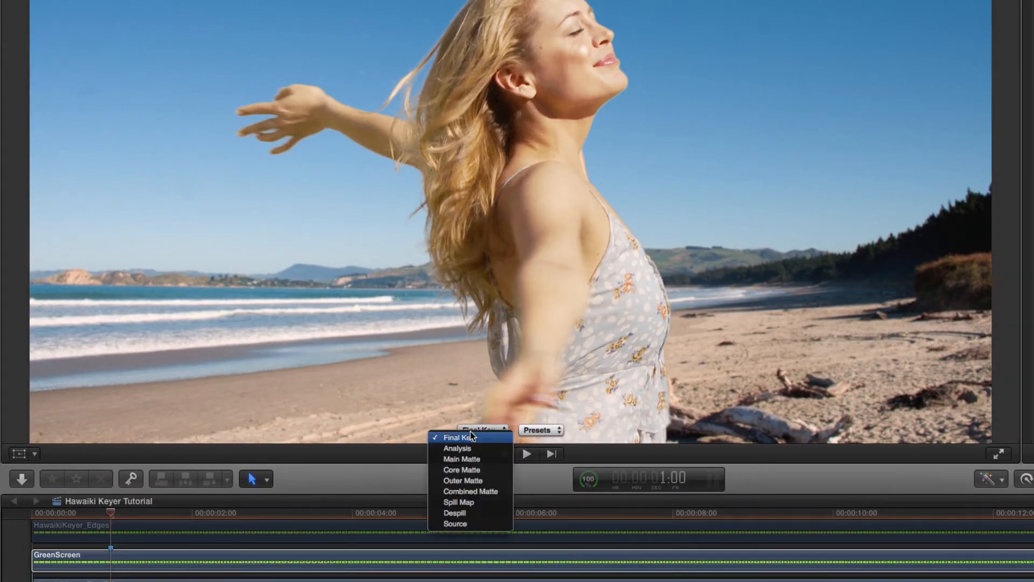
click(467, 506)
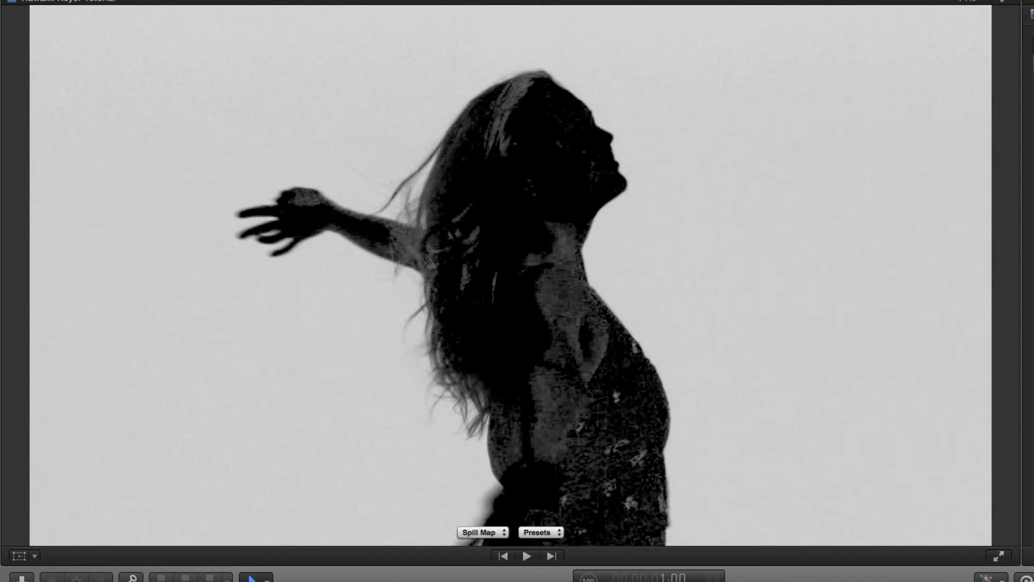
click(999, 94)
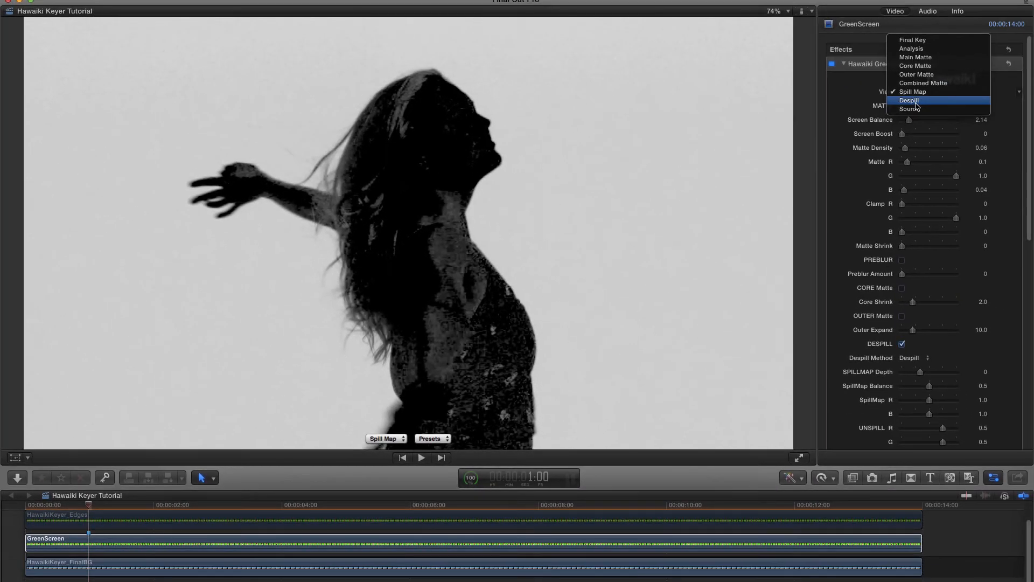
click(916, 91)
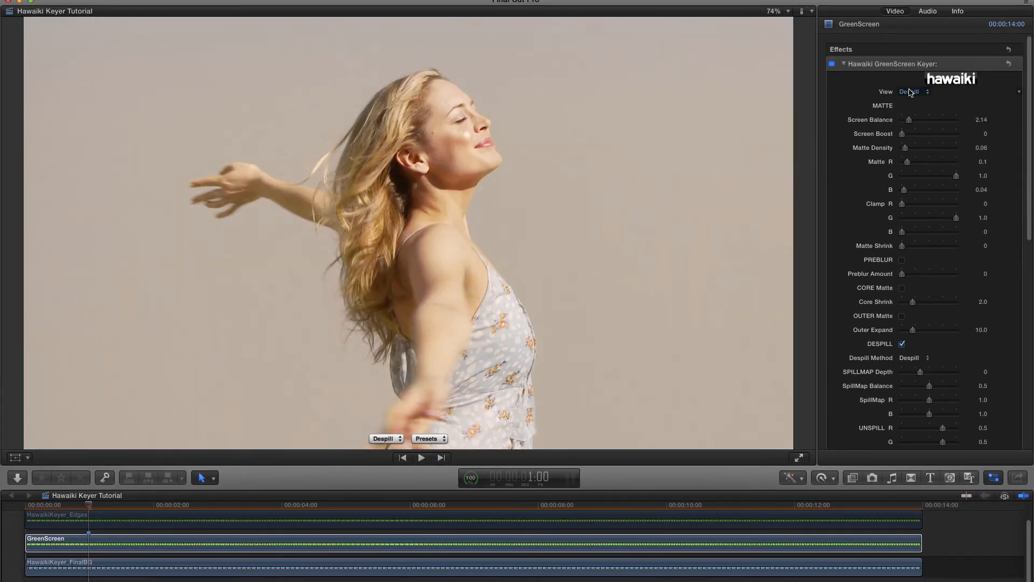
click(912, 92)
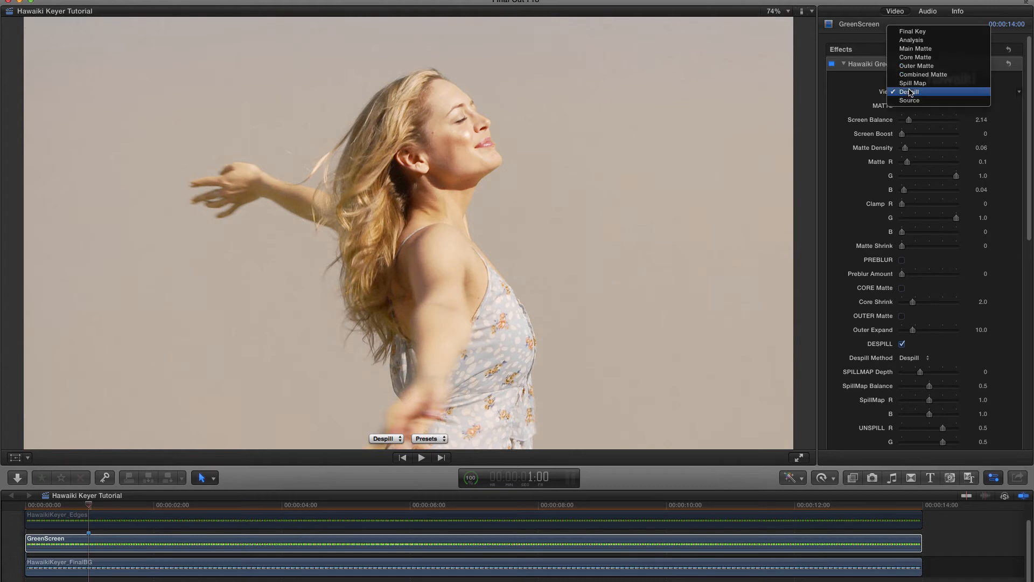
click(913, 31)
Step: Compare the final key of the GreenScreen clip with despill switched off and on
click(902, 344)
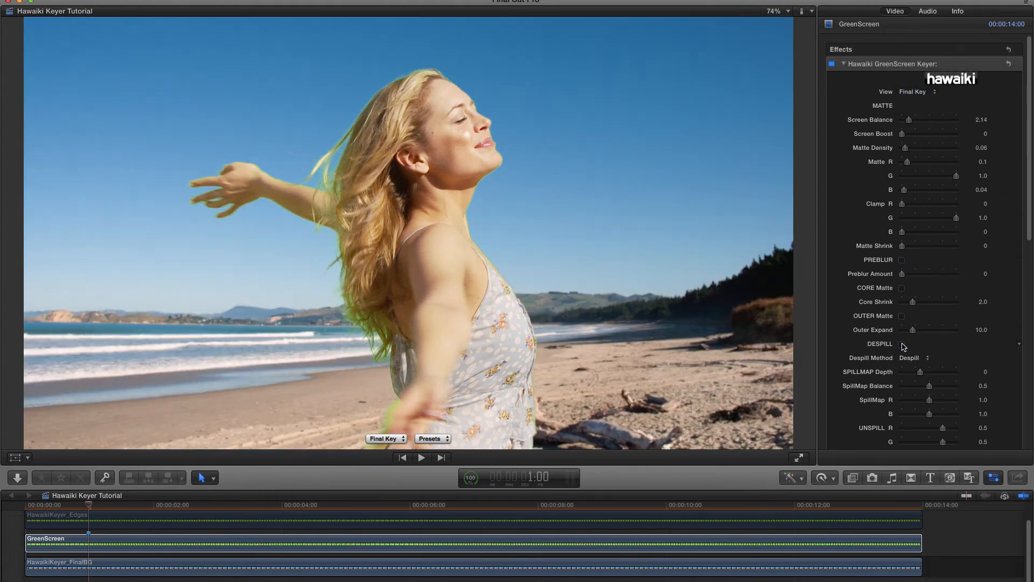
click(903, 345)
click(902, 345)
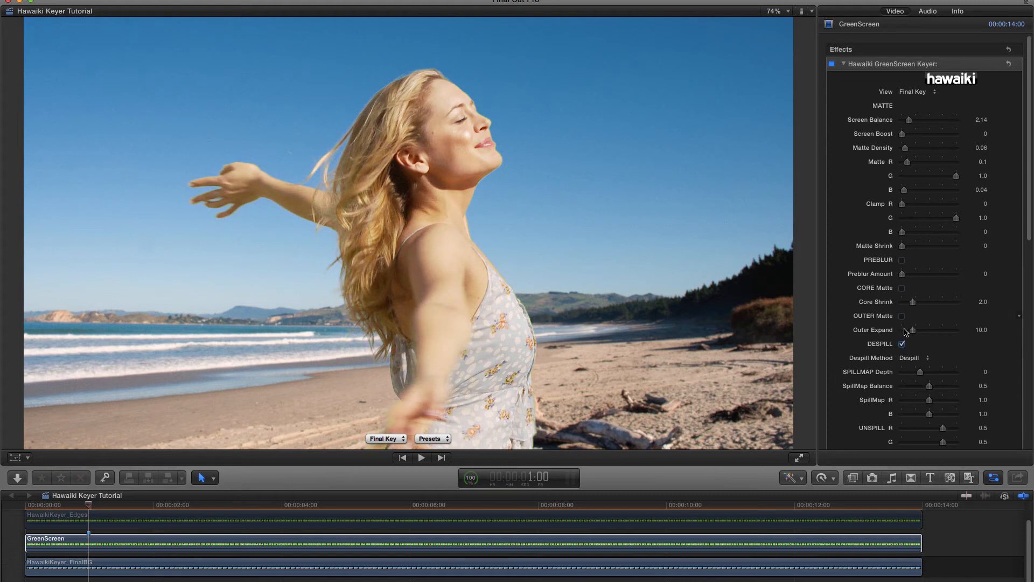
Step: Increase the SPILLMAP Depth to 0.12 while viewing the spill map, and return to the Final Key view
click(934, 92)
click(915, 143)
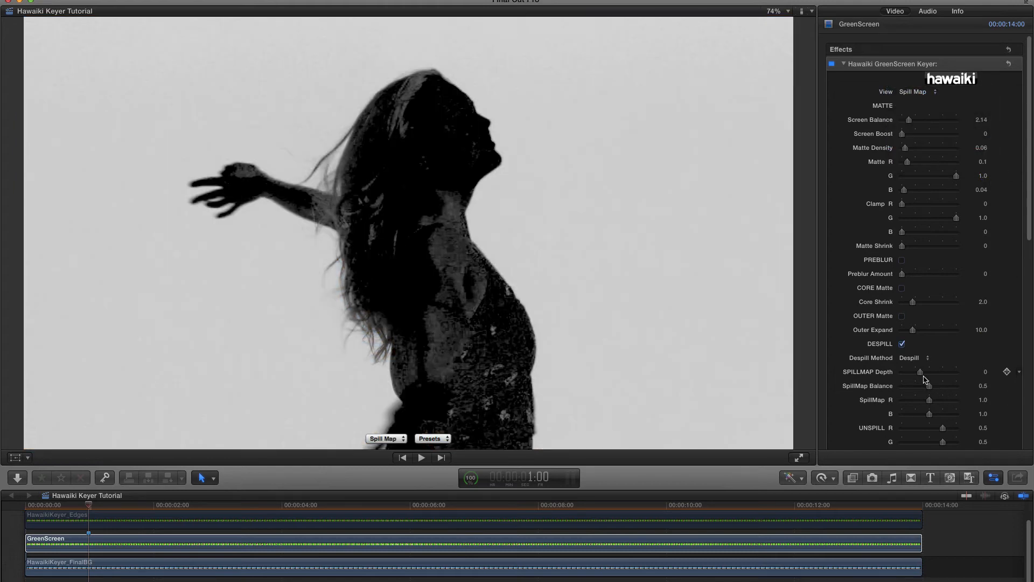
drag(920, 372, 929, 372)
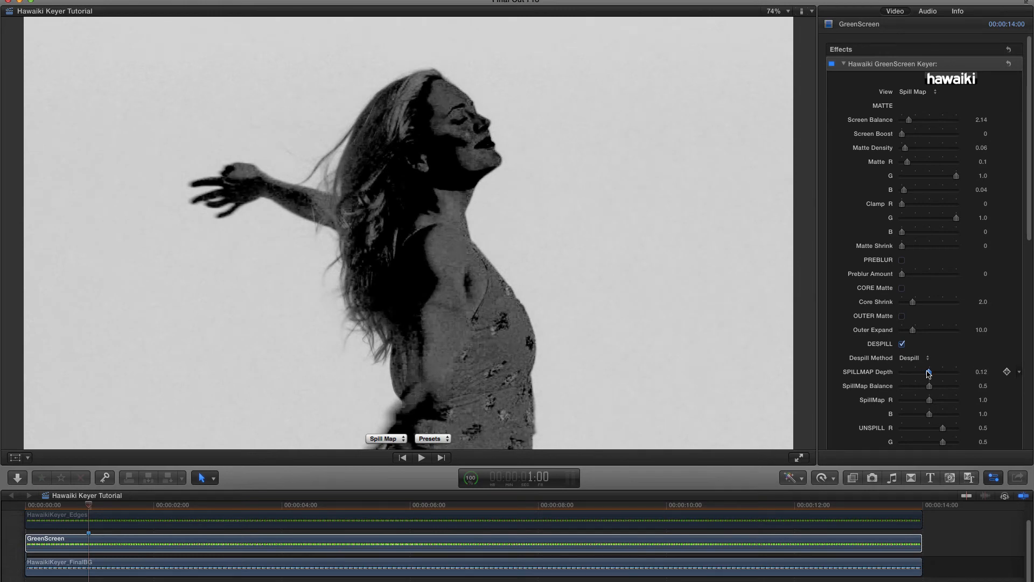
click(912, 92)
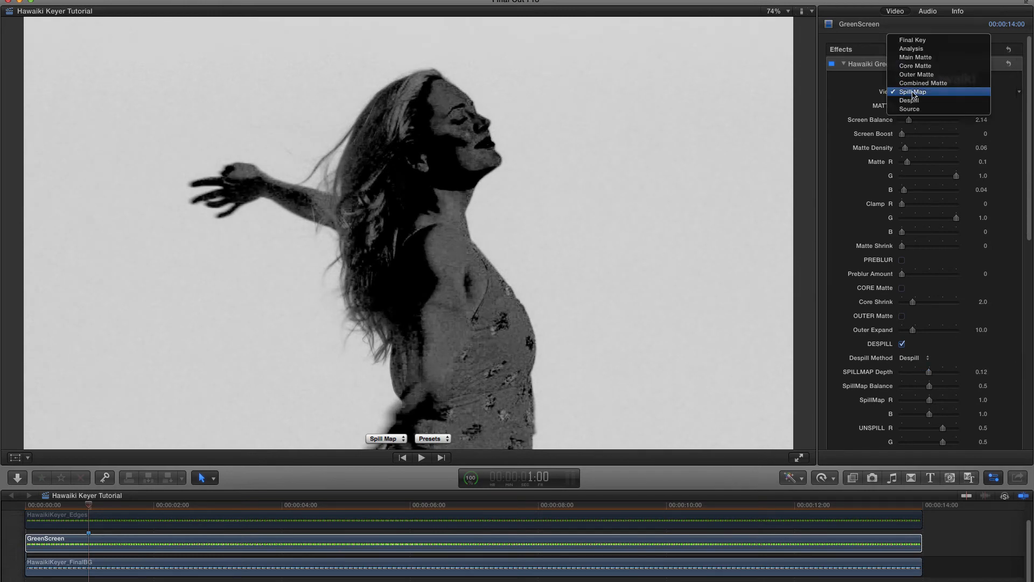
click(919, 43)
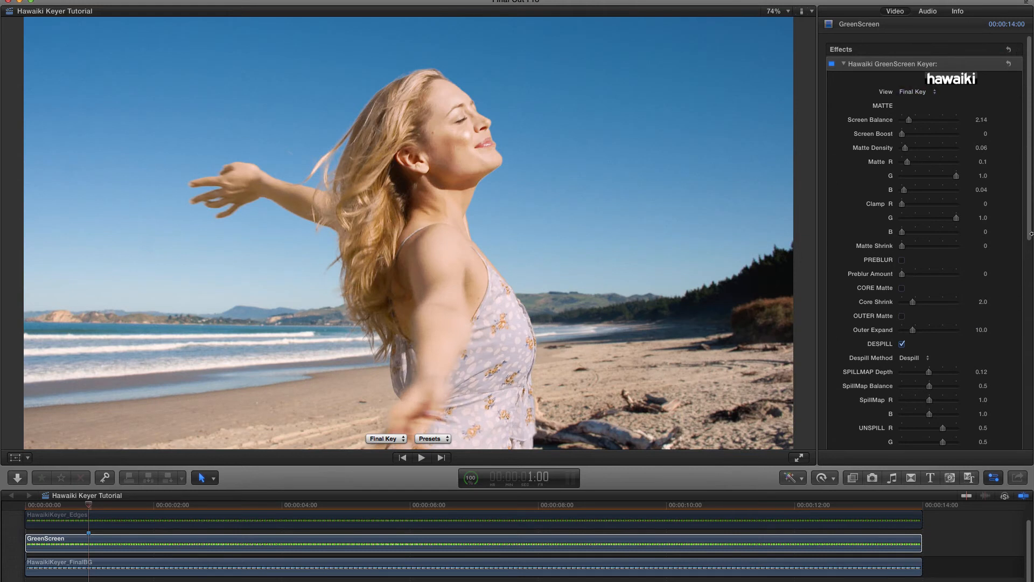
Step: Adjust the spill map color balance by setting SpillMap R to 1.05 and SpillMap B to 0.85
scroll(1030, 233, down, 5)
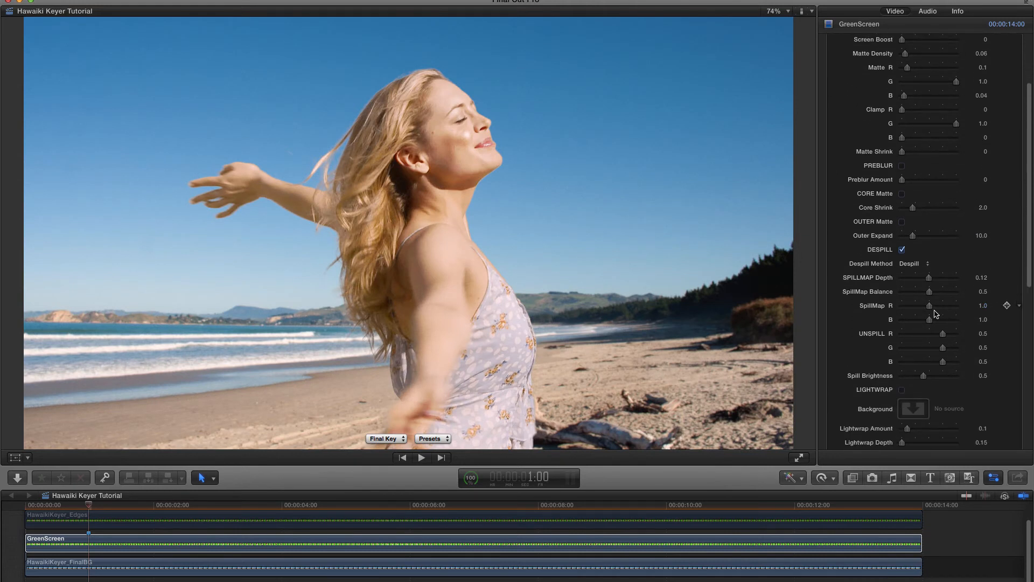
drag(930, 306, 925, 322)
drag(926, 320, 926, 320)
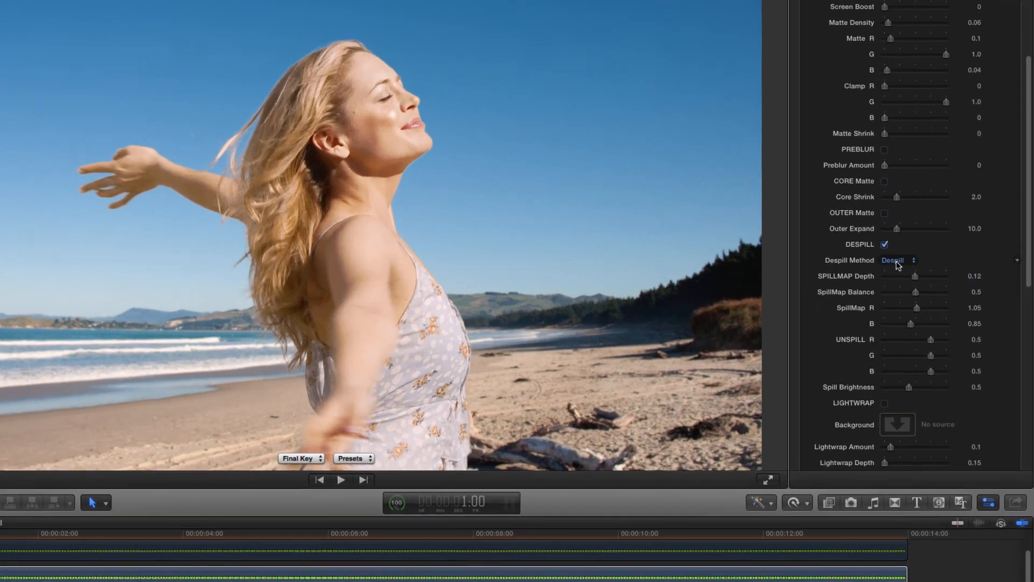
Step: Try the Unspill despill method, lowering UNSPILL R to 0.1 while viewing the Despill result
click(911, 264)
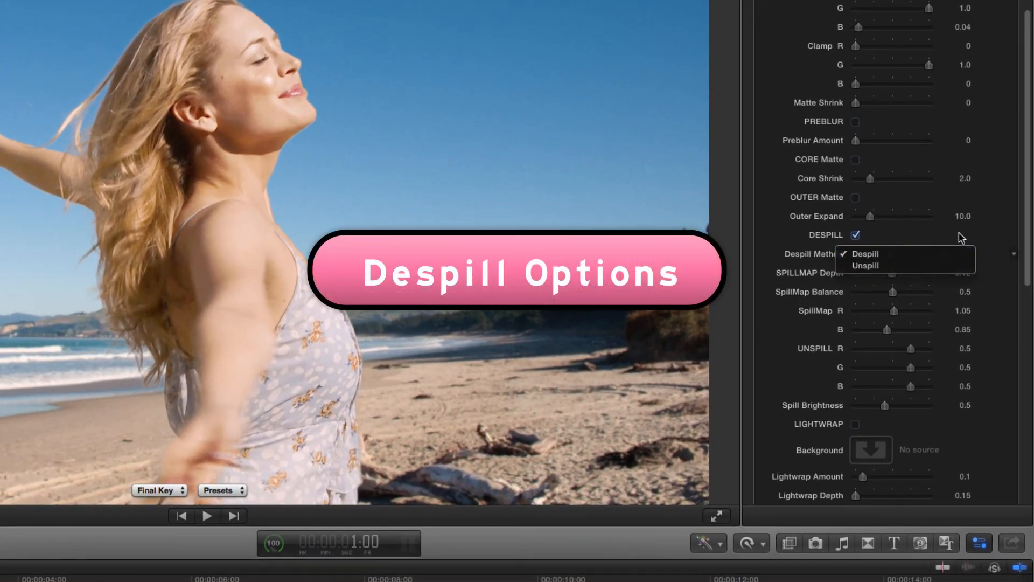
click(891, 266)
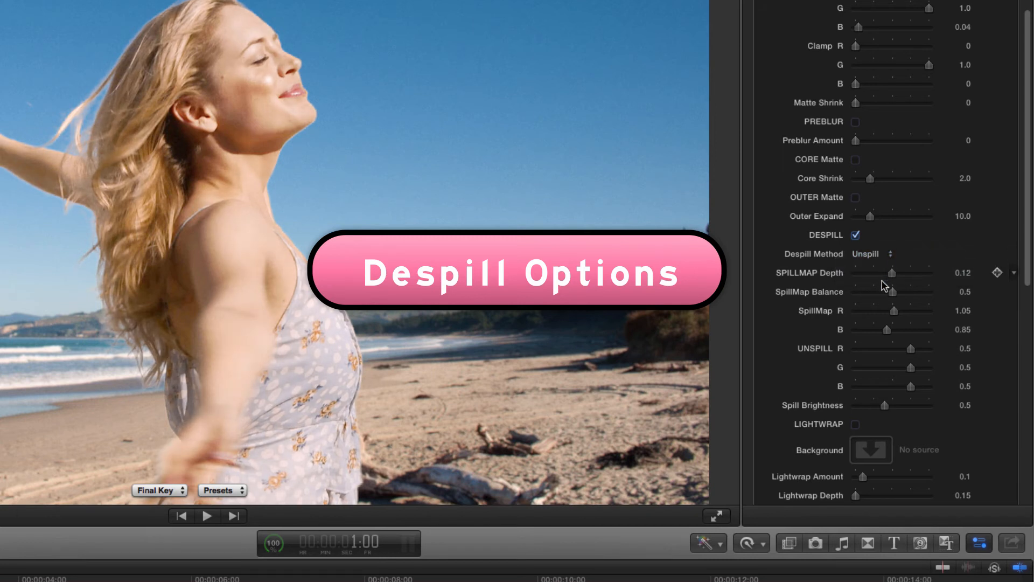
scroll(991, 75, up, 5)
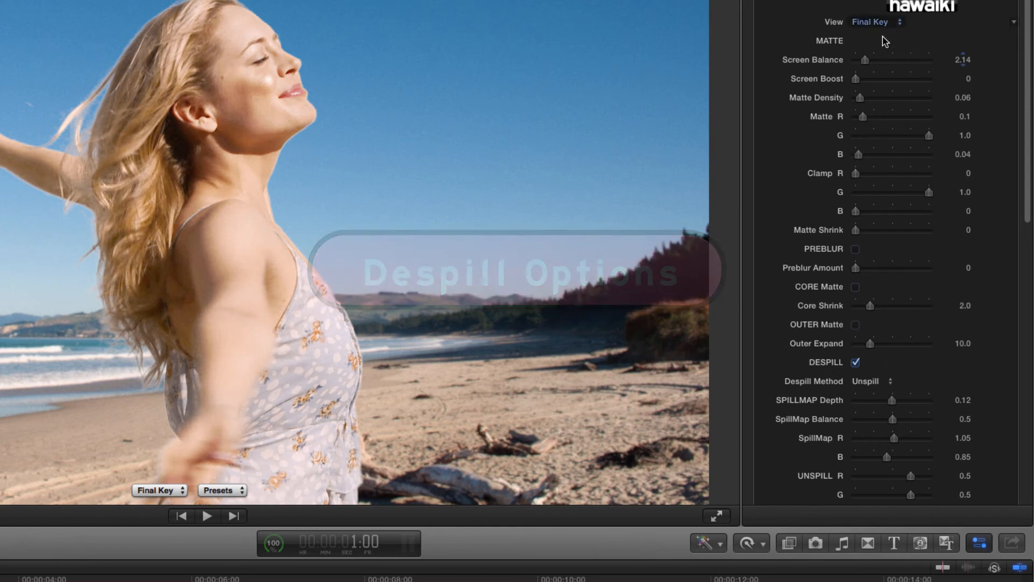
click(870, 22)
click(873, 101)
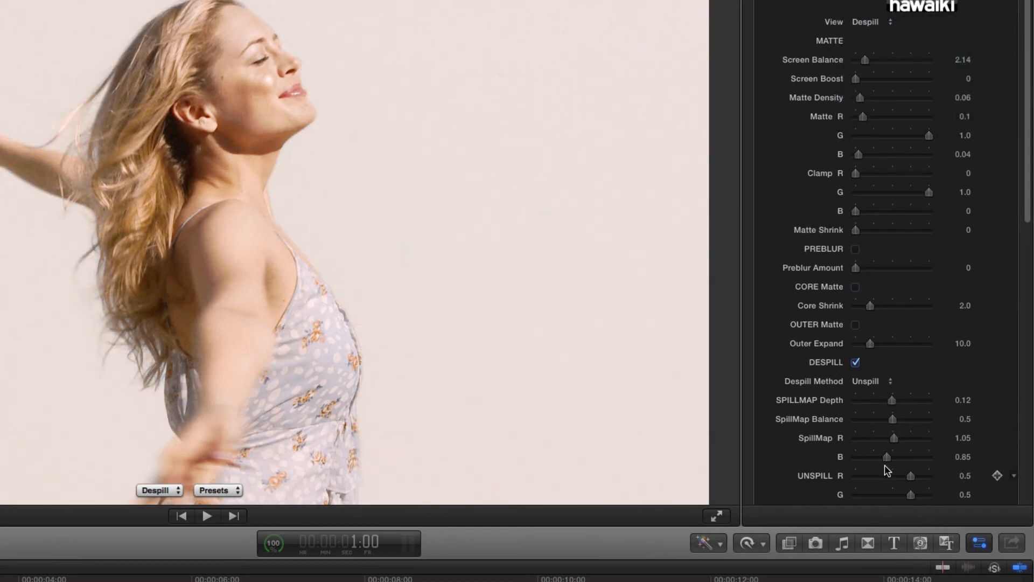
mouse_move(911, 476)
mouse_down()
mouse_move(894, 478)
mouse_move(924, 477)
mouse_move(887, 477)
mouse_move(911, 477)
mouse_up()
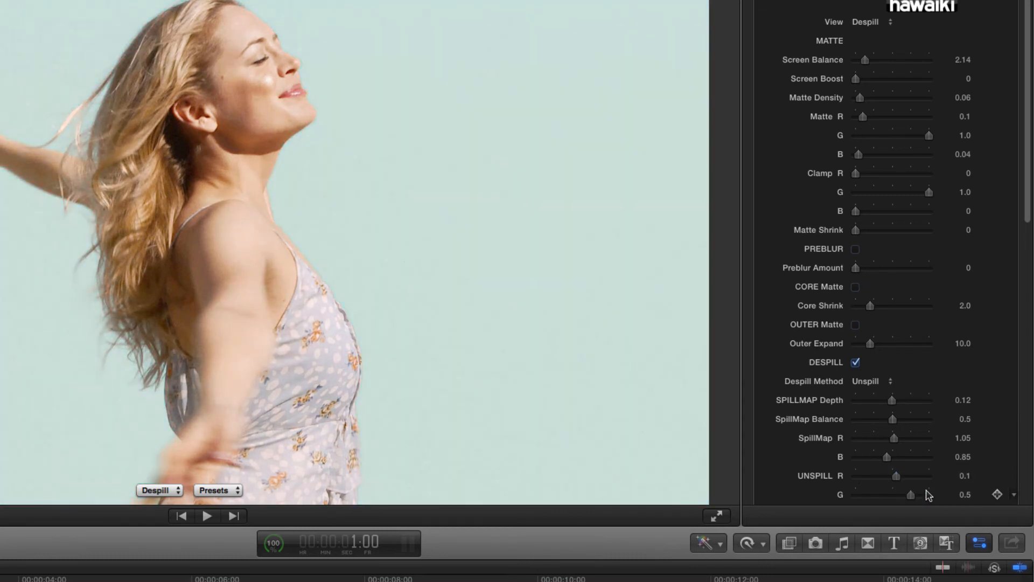
click(870, 22)
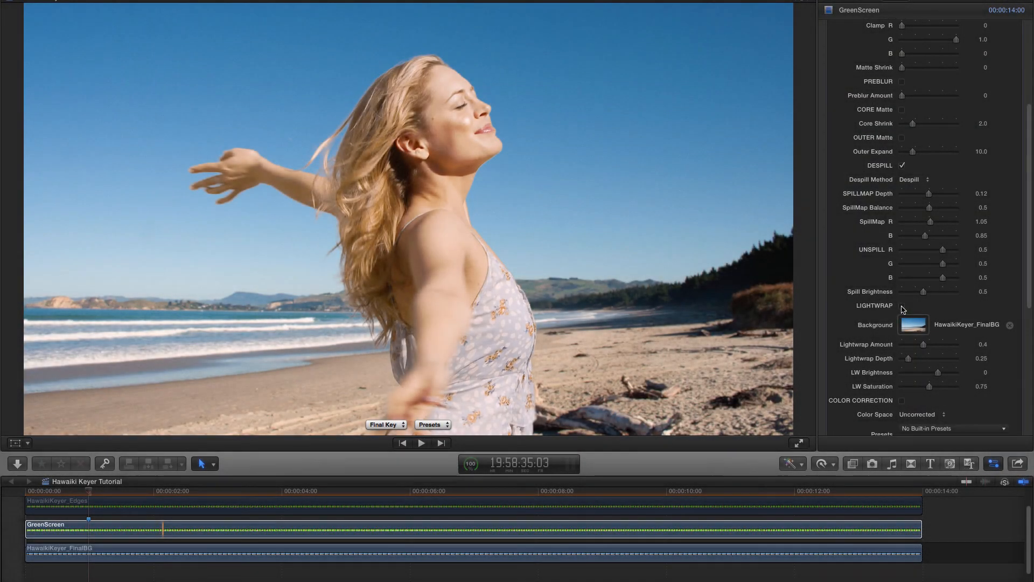
Step: Enable the lightwrap on the GreenScreen clip and try out the LW Brightness adjustment
click(902, 306)
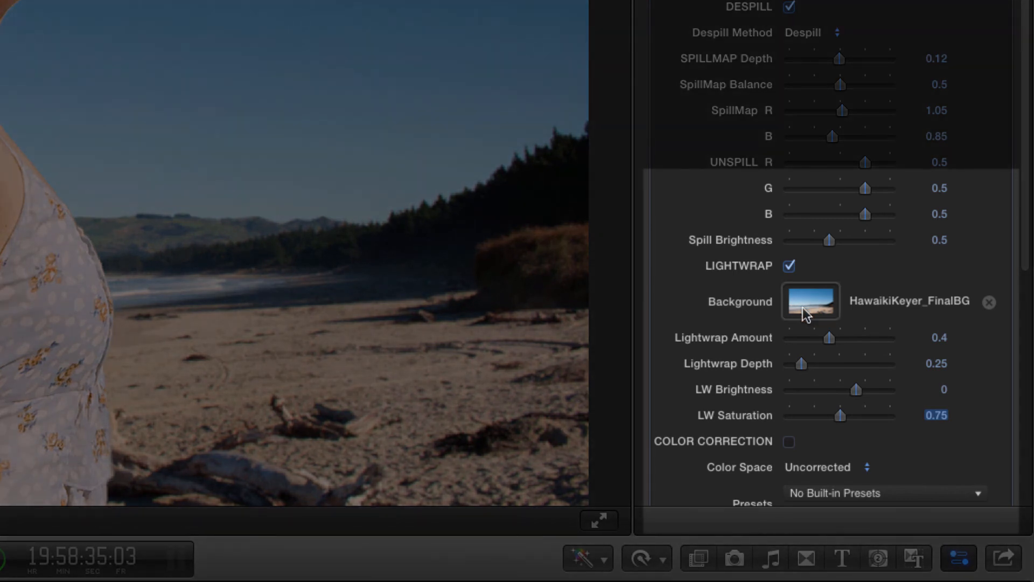
mouse_move(855, 389)
mouse_down()
mouse_move(863, 388)
mouse_move(853, 387)
mouse_up()
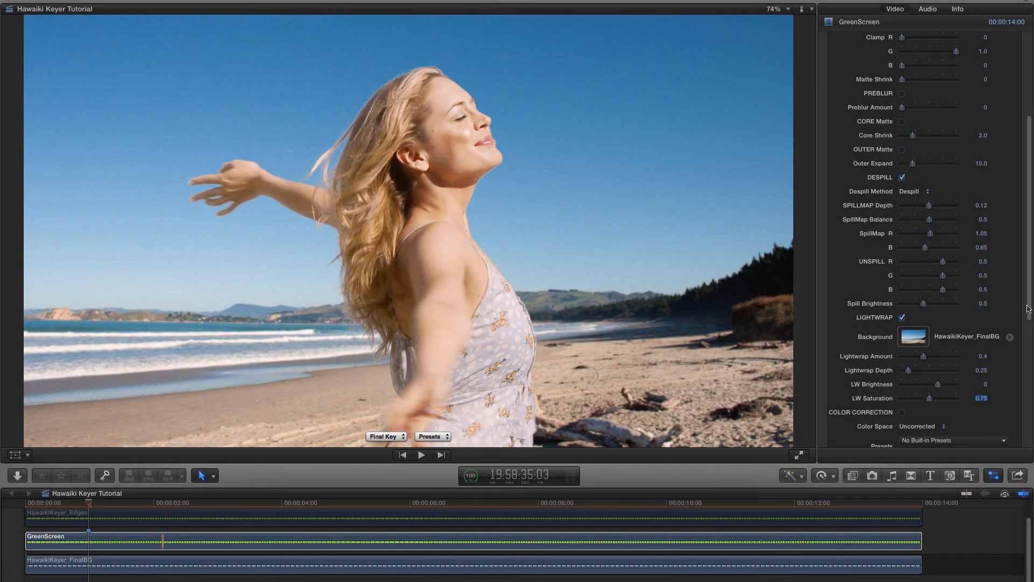
Step: Enable the keyer's color correction and set Midtones to 15
drag(1027, 308, 1028, 377)
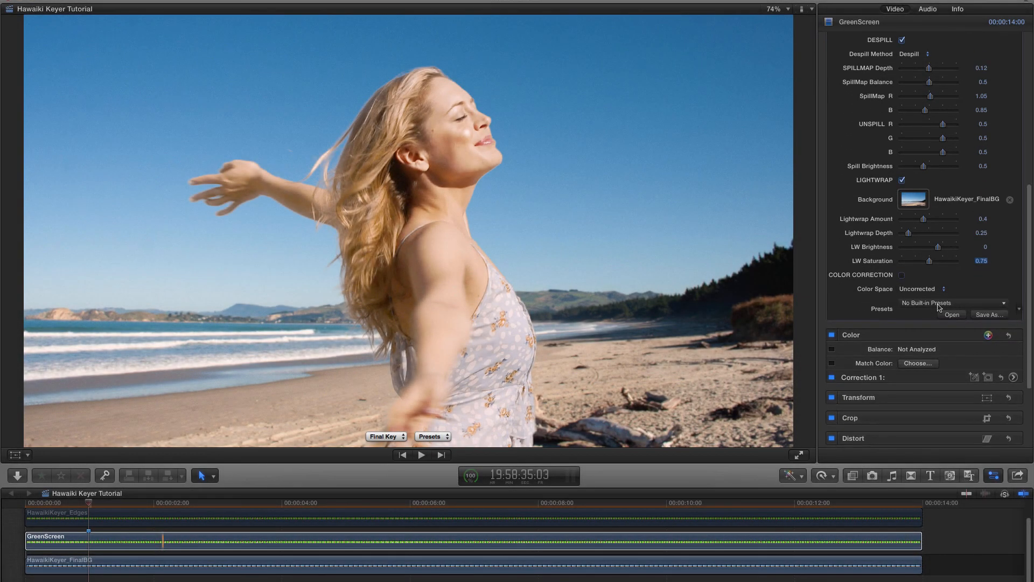
click(901, 275)
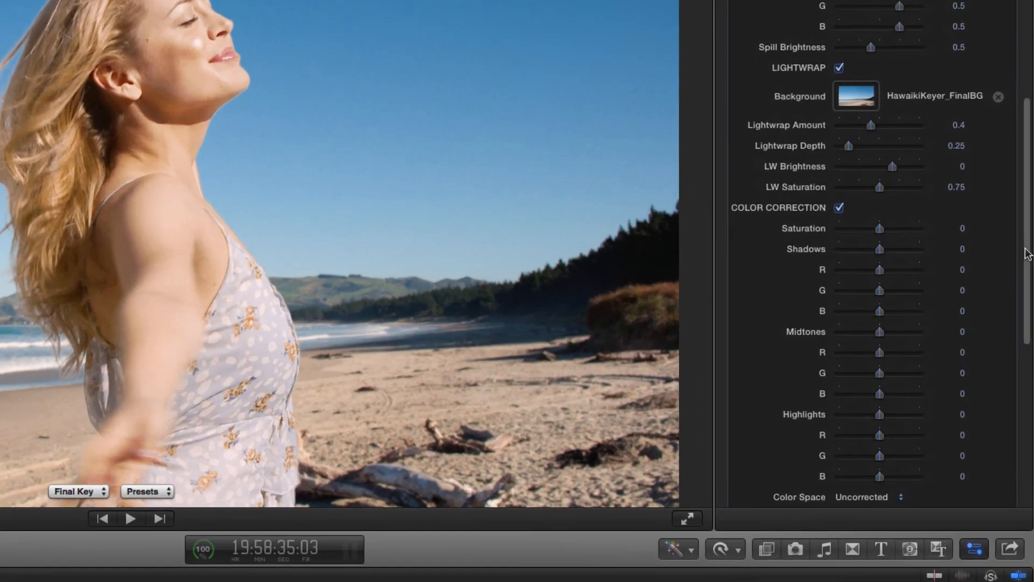
drag(1027, 253, 1029, 299)
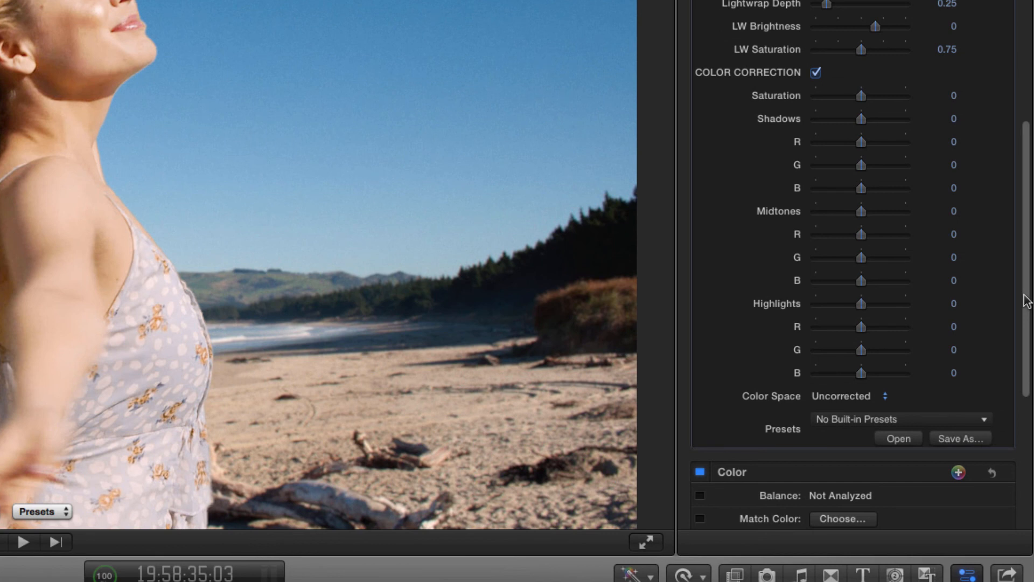
click(955, 210)
text(15)
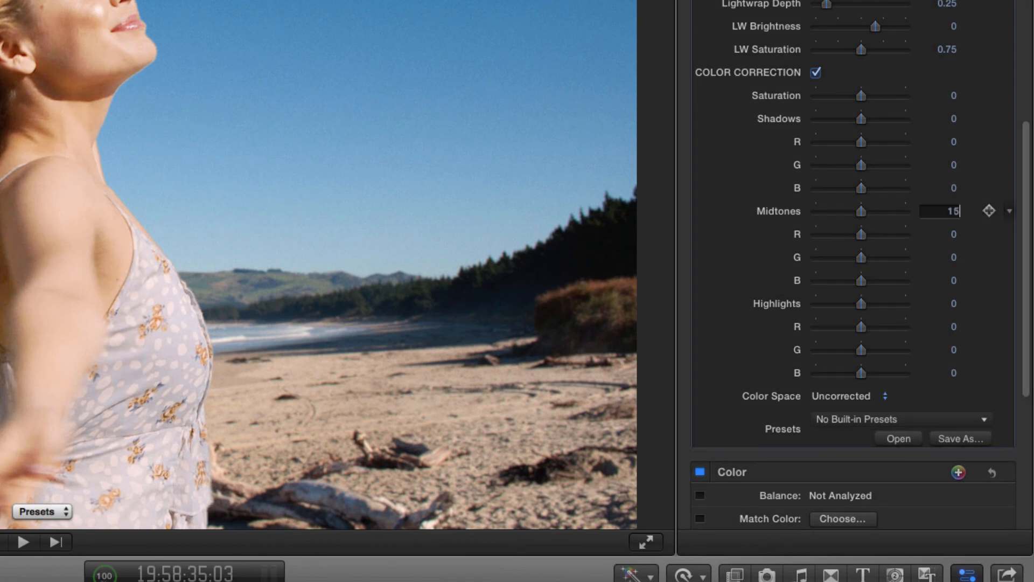
key(Return)
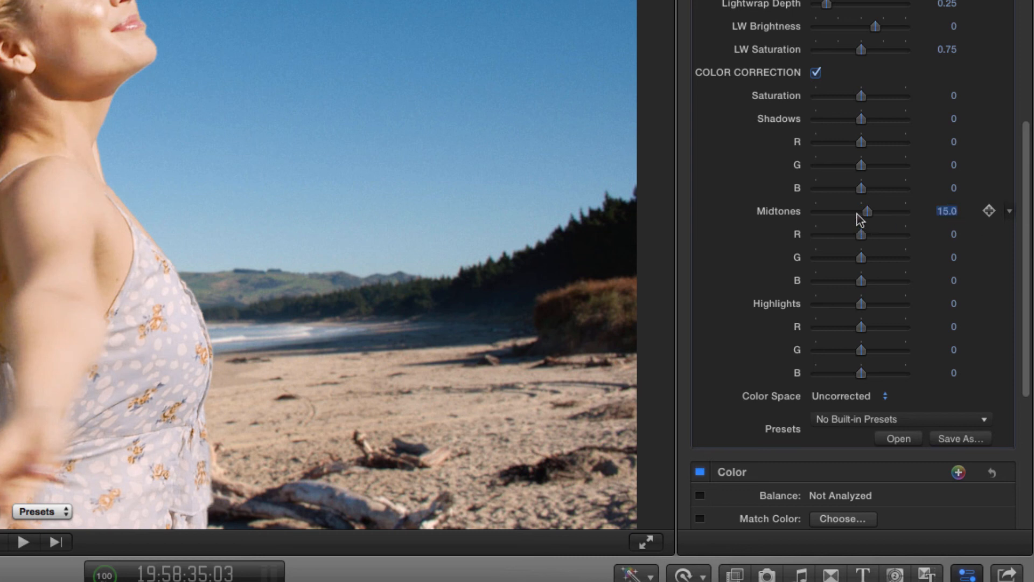
drag(868, 211, 867, 212)
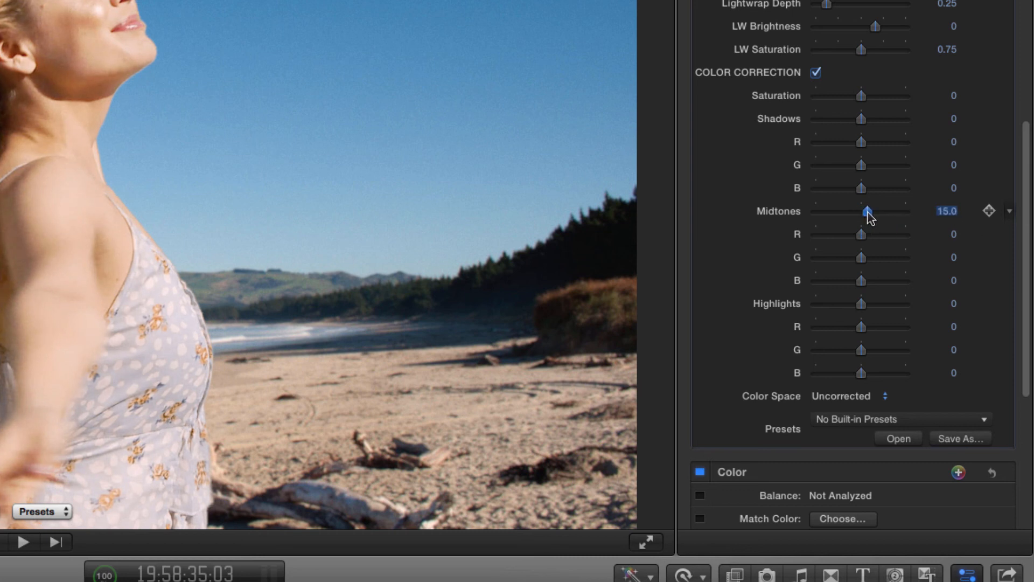